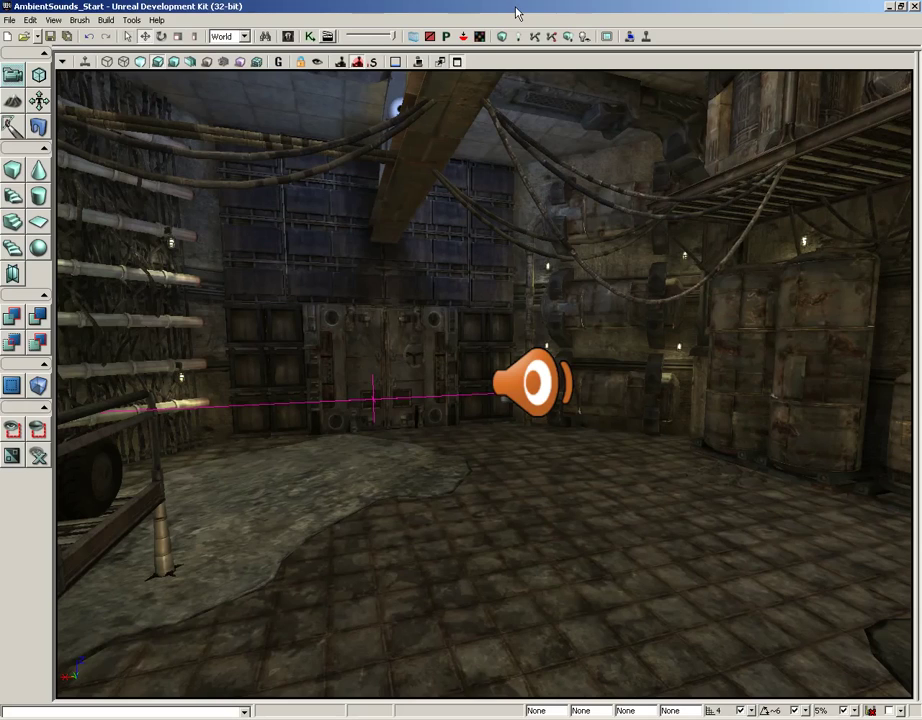
# - Review the ambient sound actor types available for adding on the selected floor surface
pyautogui.rightClick(488, 533)
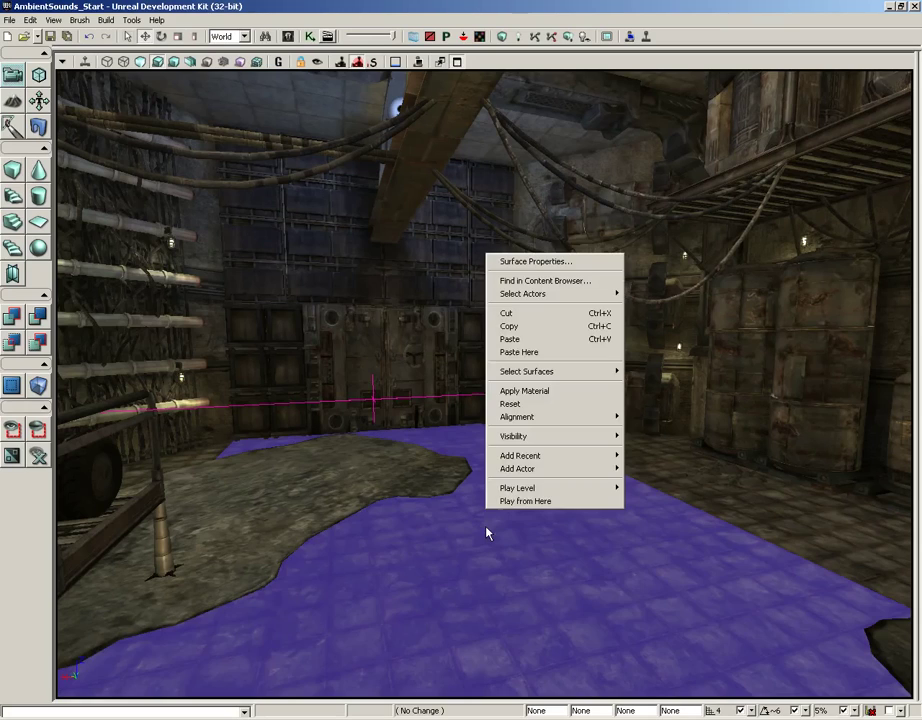
pyautogui.moveTo(534, 476)
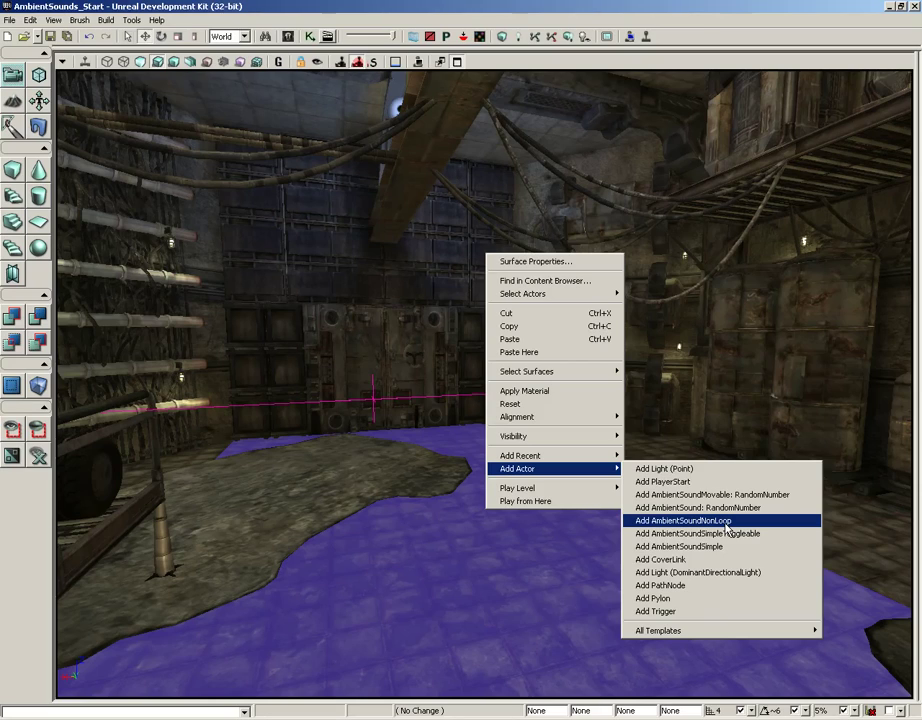
# - Open the Content Browser and filter the assets to Sound Wave Data
pyautogui.click(290, 37)
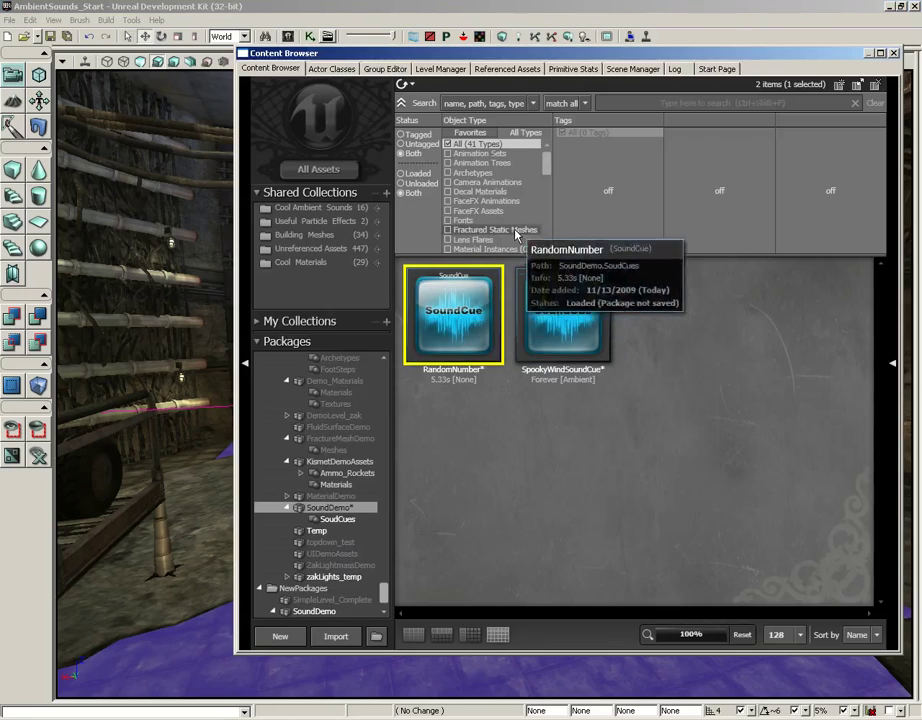
pyautogui.scroll(-1, 548, 174)
pyautogui.moveTo(548, 174); pyautogui.dragTo(545, 216)
pyautogui.click(485, 211)
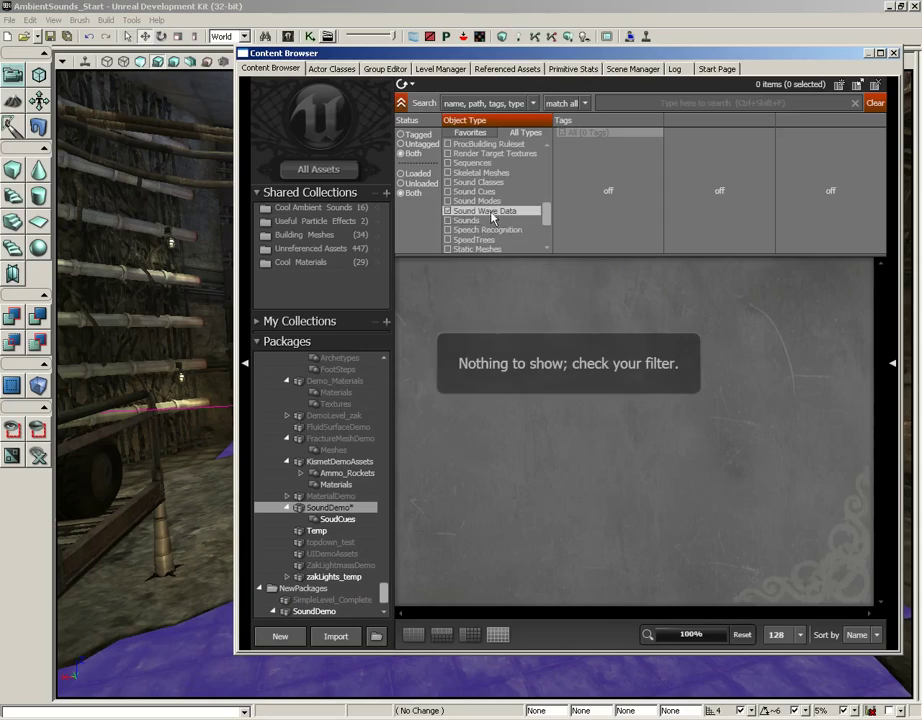
# - Search all assets for "broken" sound waves
pyautogui.click(623, 99)
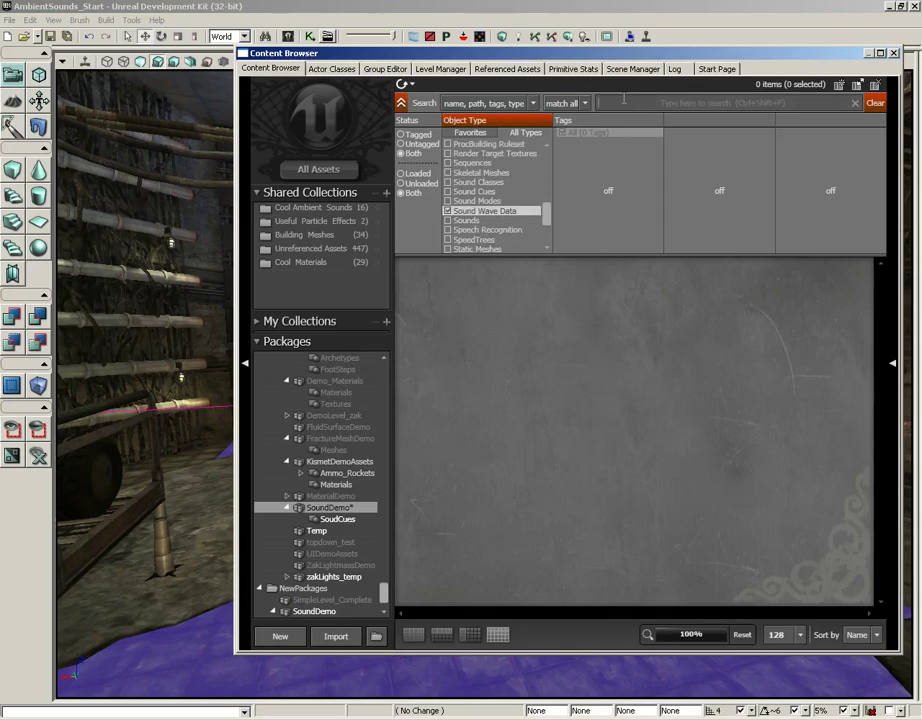
pyautogui.write('engine')
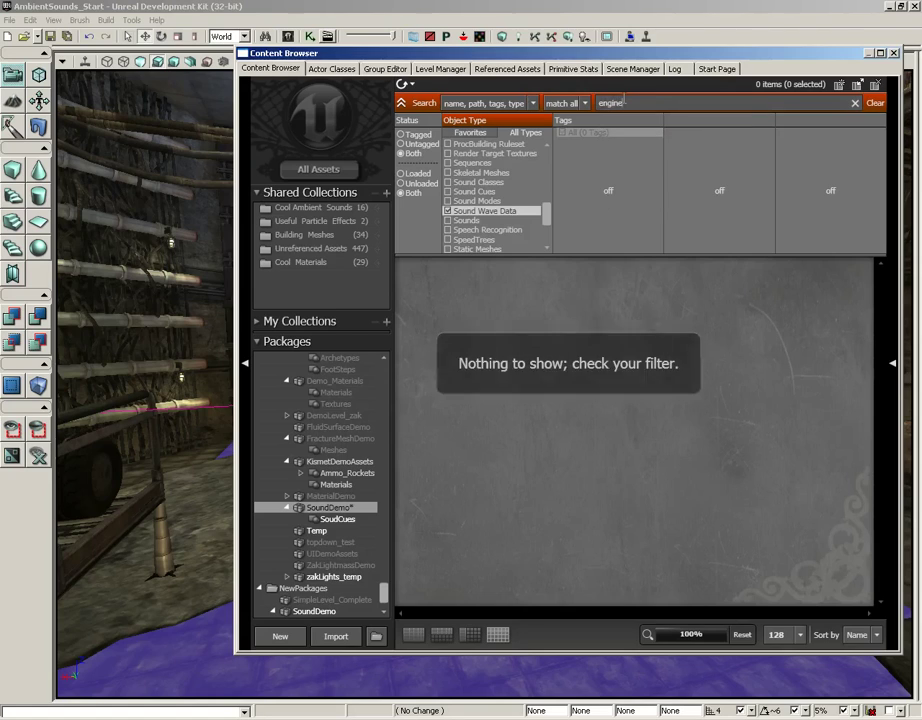
pyautogui.click(312, 169)
pyautogui.write('broken')
pyautogui.press('BackSpace')
pyautogui.press('BackSpace')
pyautogui.press('BackSpace')
pyautogui.press('BackSpace')
pyautogui.press('BackSpace')
pyautogui.press('BackSpace')
pyautogui.press('BackSpace')
pyautogui.press('BackSpace')
pyautogui.press('BackSpace')
pyautogui.press('BackSpace')
pyautogui.press('BackSpace')
pyautogui.press('BackSpace')
pyautogui.press('BackSpace')
pyautogui.write('brok')
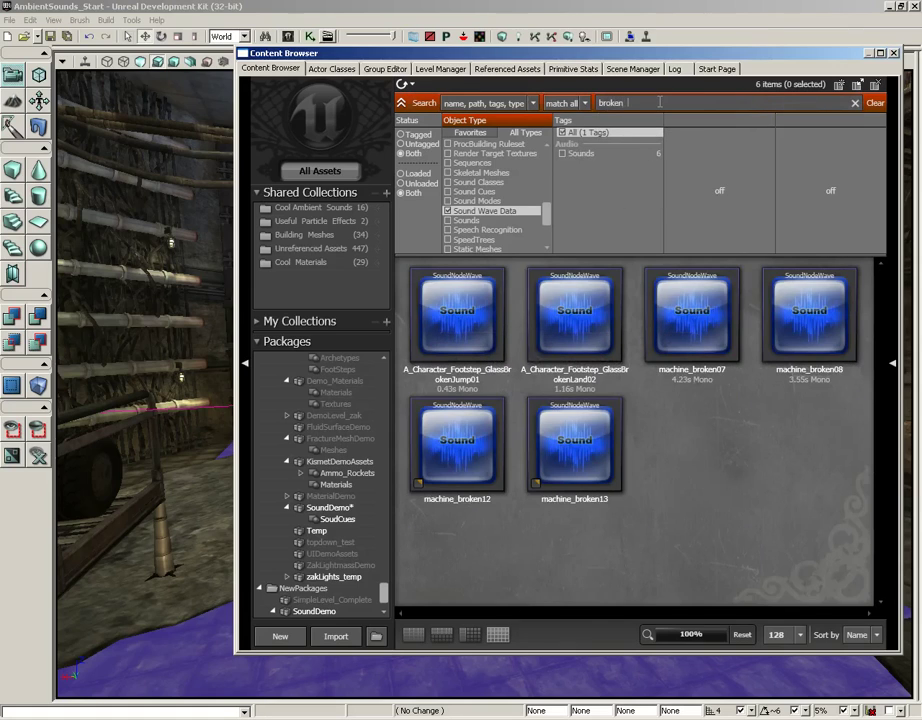
# - Compare the sound waves machine_broken07, machine_broken08 and machine_broken13, previewing them as candidates for the machine noise
pyautogui.click(800, 312)
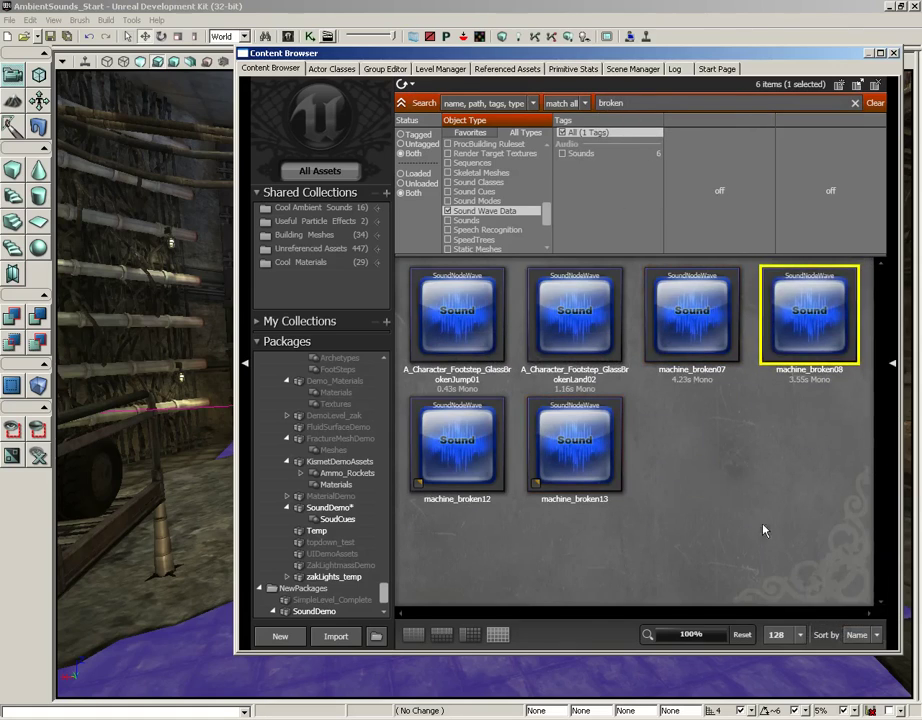
pyautogui.moveTo(710, 322)
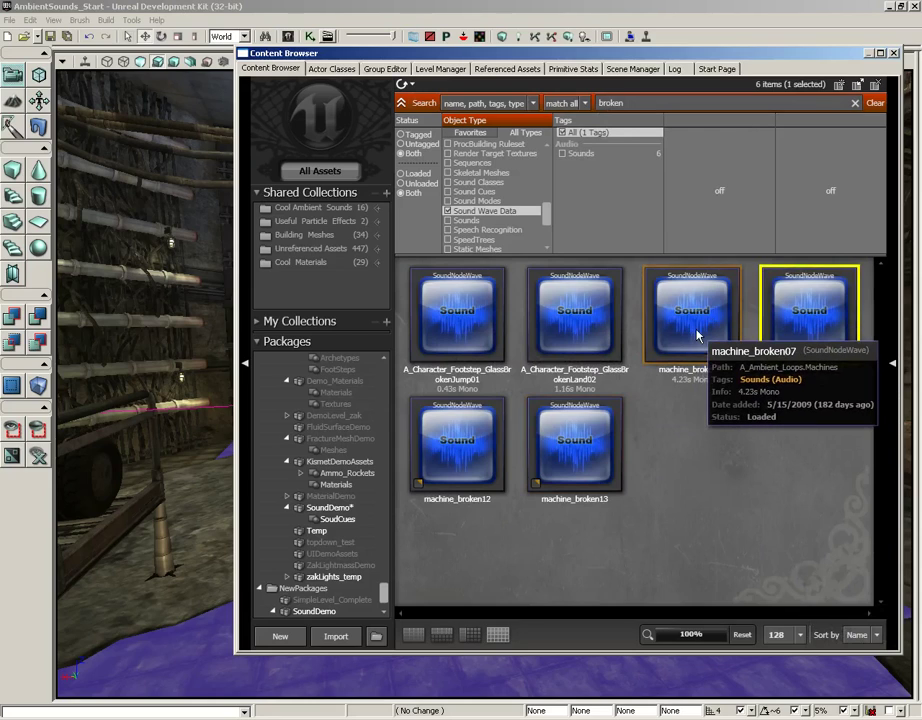
pyautogui.click(704, 324)
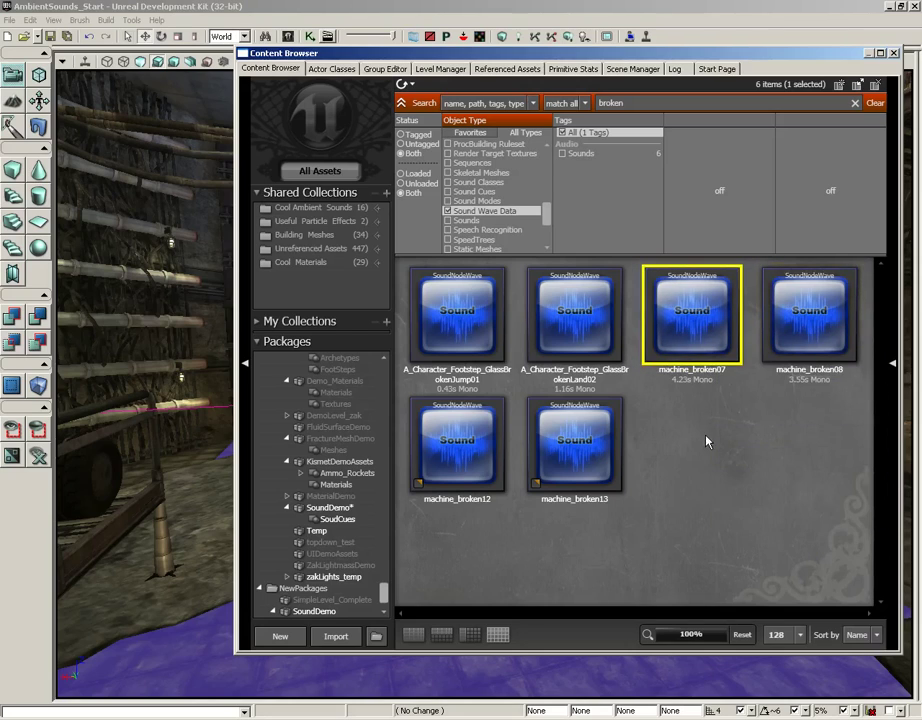
pyautogui.click(820, 325)
pyautogui.moveTo(490, 468)
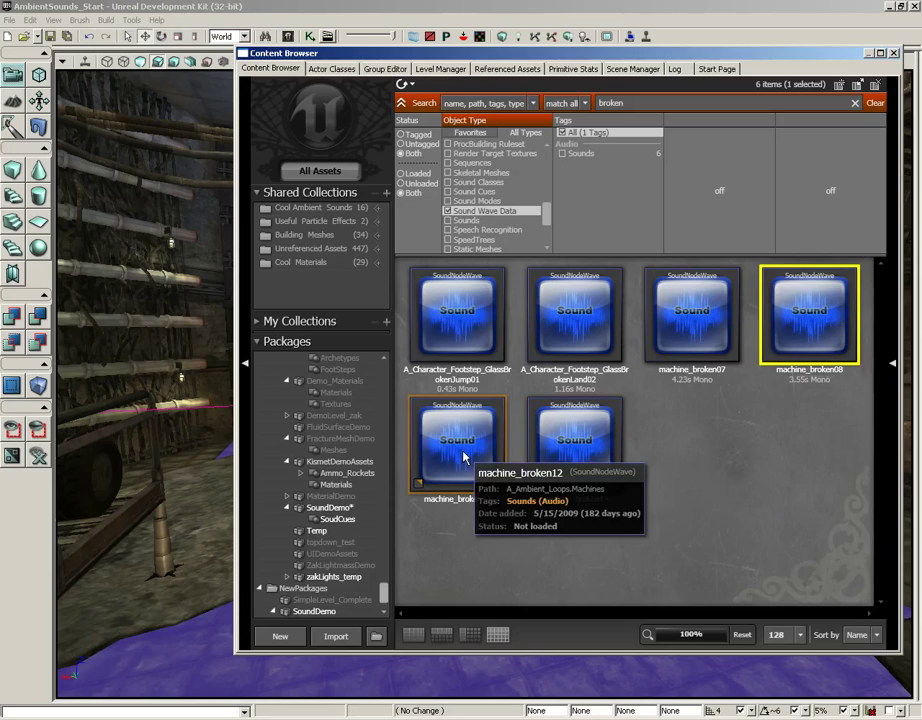
pyautogui.click(548, 415)
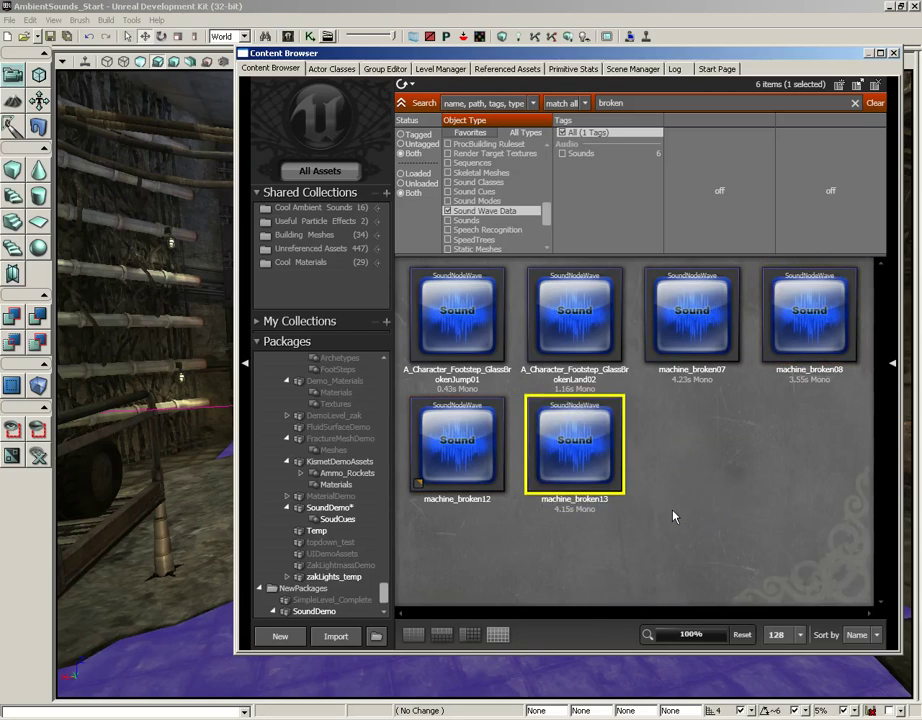
pyautogui.moveTo(461, 465)
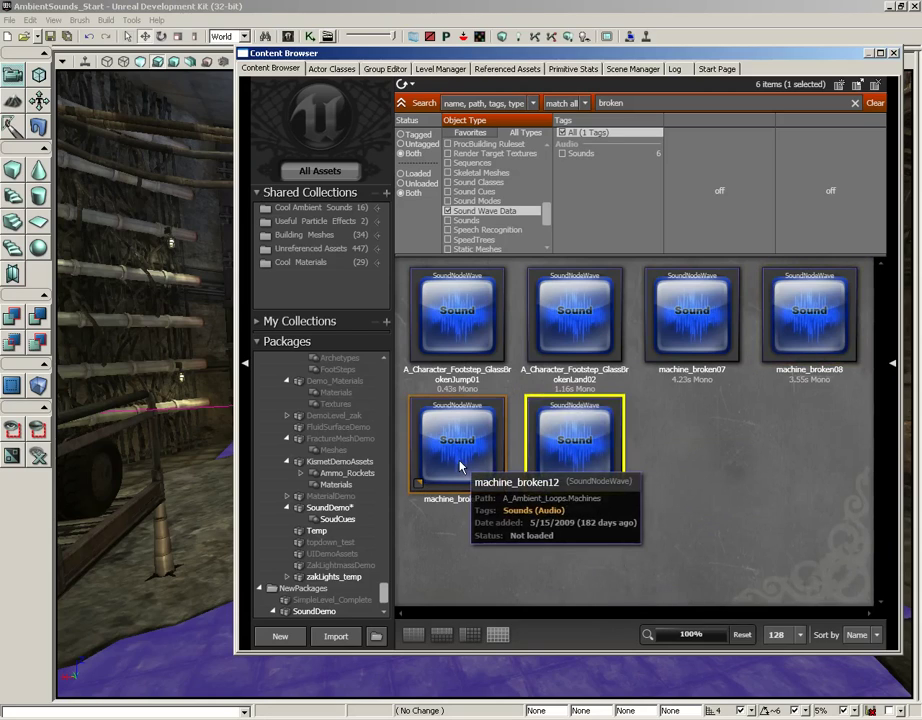
pyautogui.moveTo(592, 435)
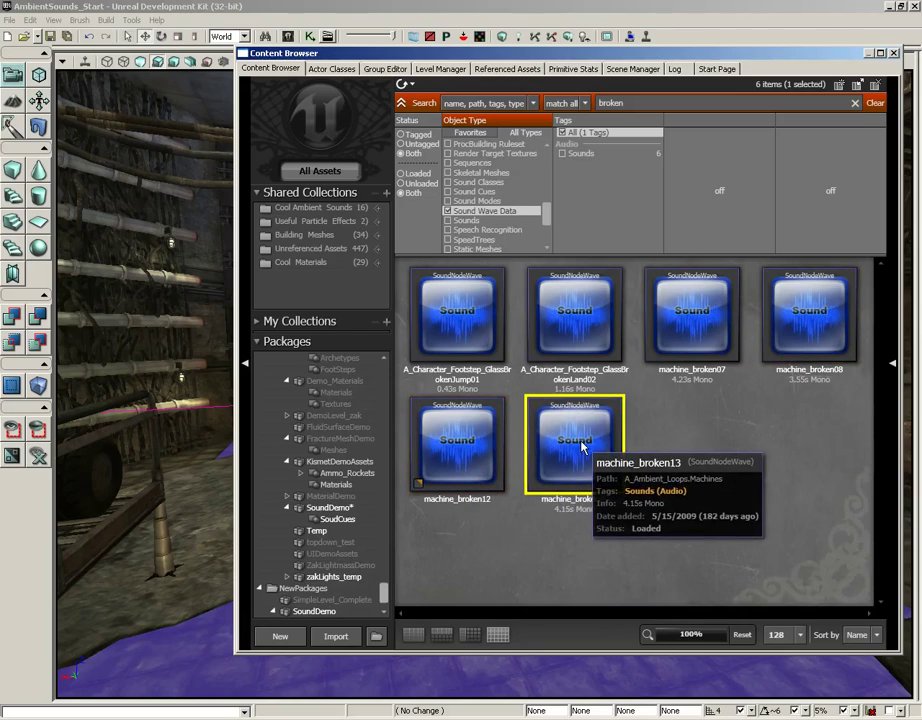
# - Select the machine_broken13 sound wave in the search results
pyautogui.click(685, 434)
pyautogui.rightClick(592, 435)
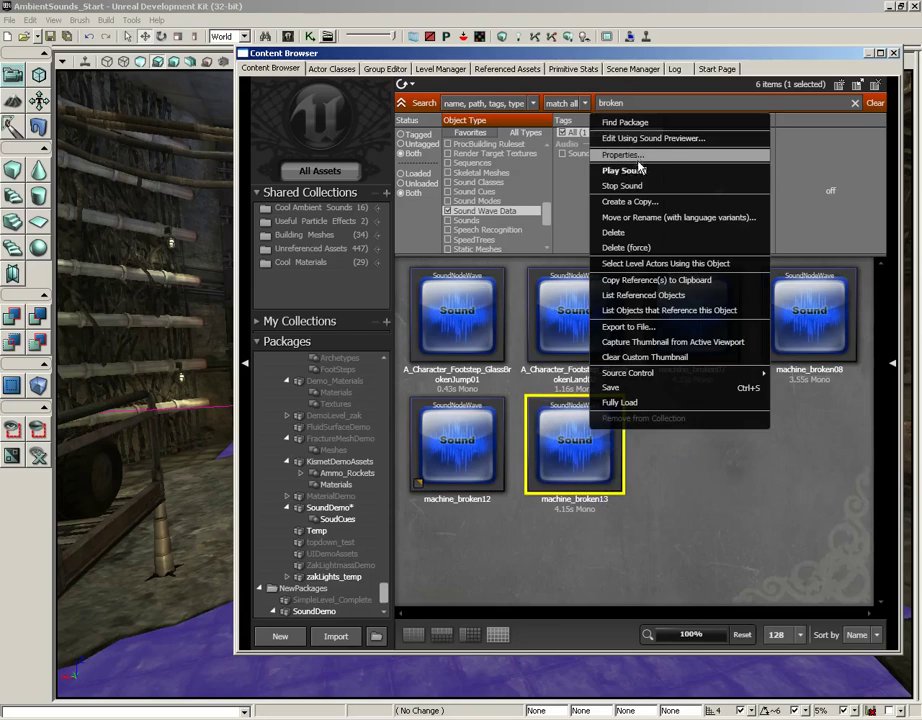
pyautogui.click(746, 488)
pyautogui.click(566, 455)
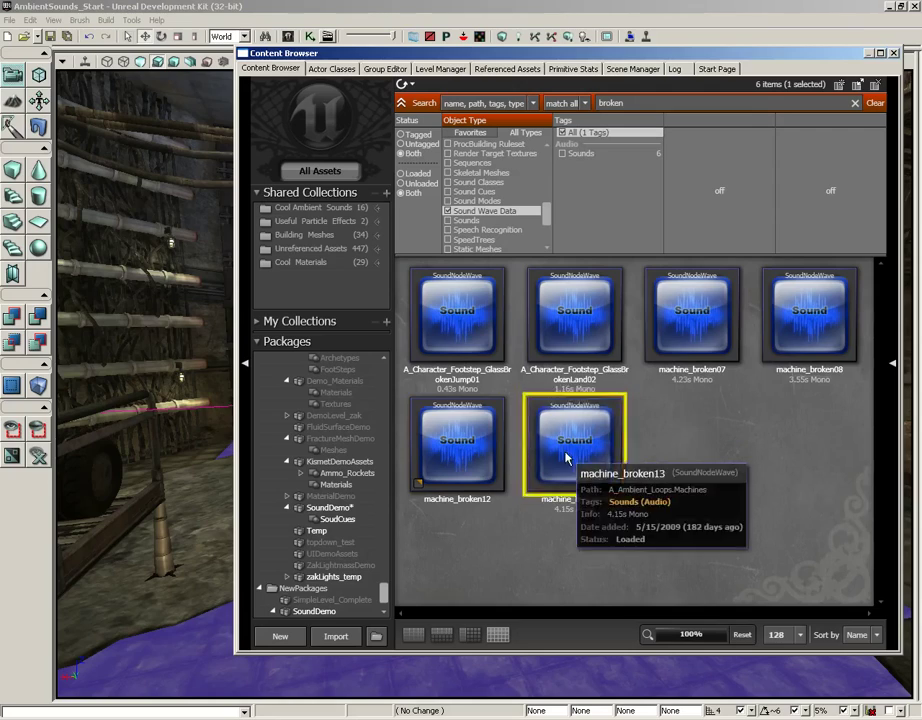
# - Move the Content Browser out of the way and add an AmbientSoundSimple actor using machine_broken13 on the floor beside the green machines
pyautogui.moveTo(182, 390); pyautogui.dragTo(70, 400, button='right')
pyautogui.moveTo(345, 53); pyautogui.dragTo(703, 127)
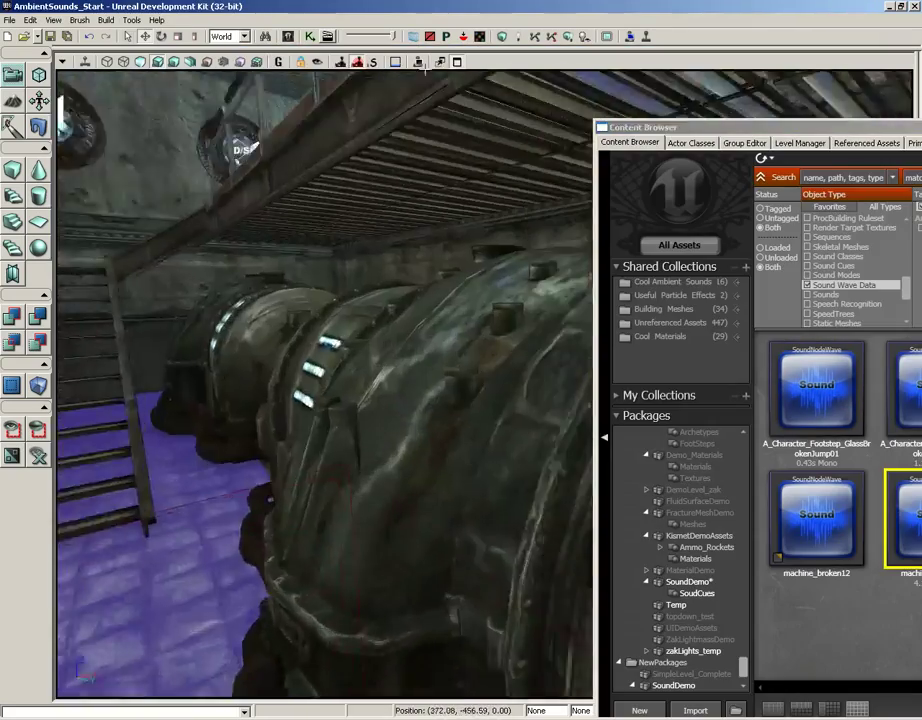
pyautogui.moveTo(425, 70); pyautogui.dragTo(463, 160)
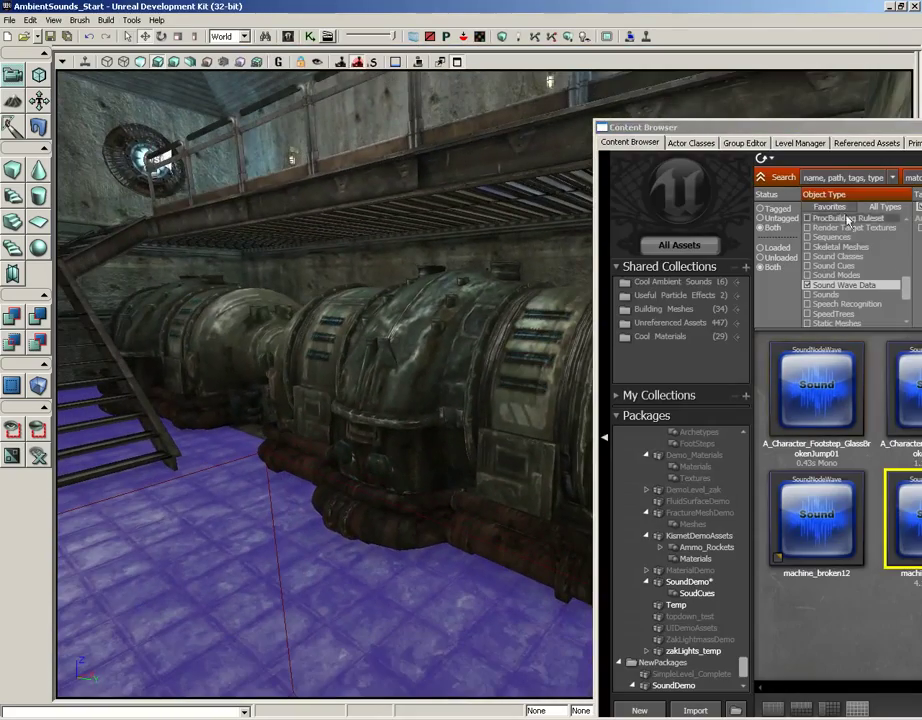
pyautogui.moveTo(828, 131); pyautogui.dragTo(539, 75)
pyautogui.moveTo(799, 80); pyautogui.dragTo(605, 66)
pyautogui.click(769, 59)
pyautogui.moveTo(592, 455); pyautogui.dragTo(455, 551)
pyautogui.rightClick(465, 540)
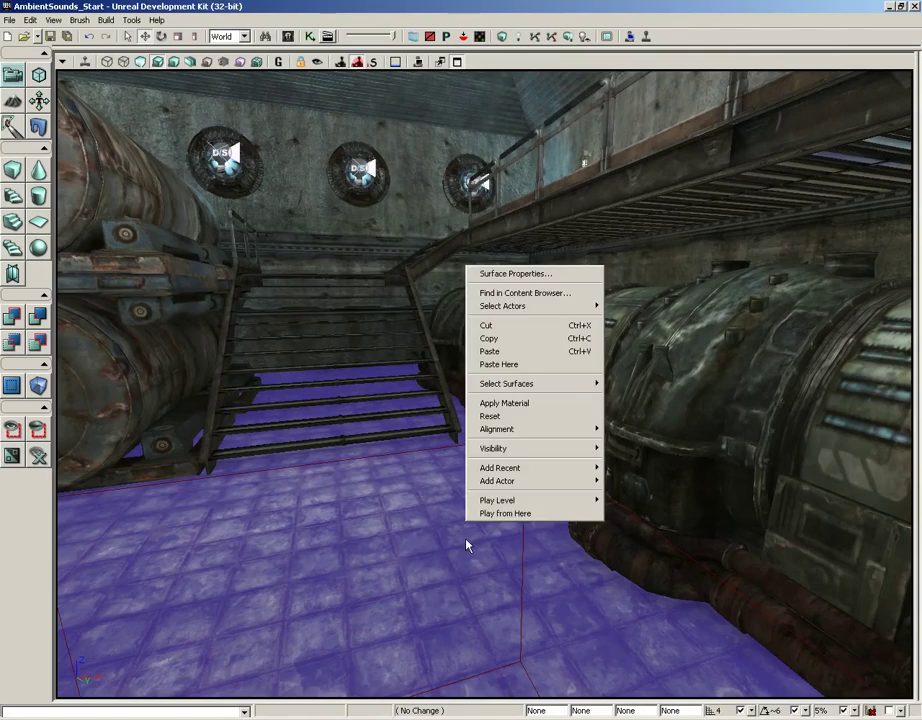
pyautogui.moveTo(476, 485)
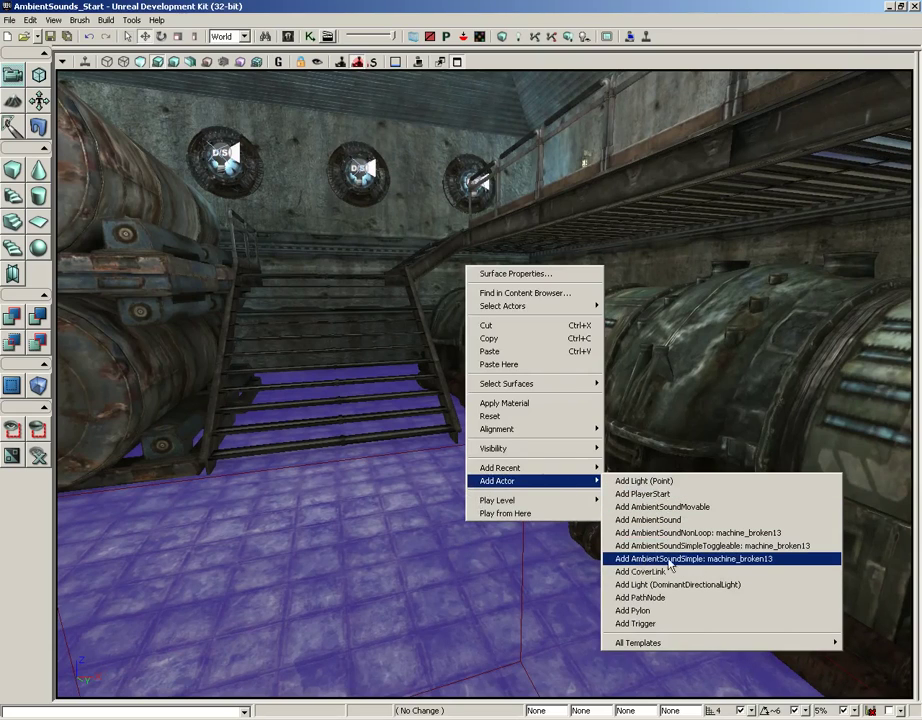
pyautogui.click(746, 565)
# - Raise the new AmbientSoundSimple actor and move it over the nearest green machine
pyautogui.moveTo(467, 510); pyautogui.dragTo(461, 381)
pyautogui.moveTo(523, 262); pyautogui.dragTo(603, 257)
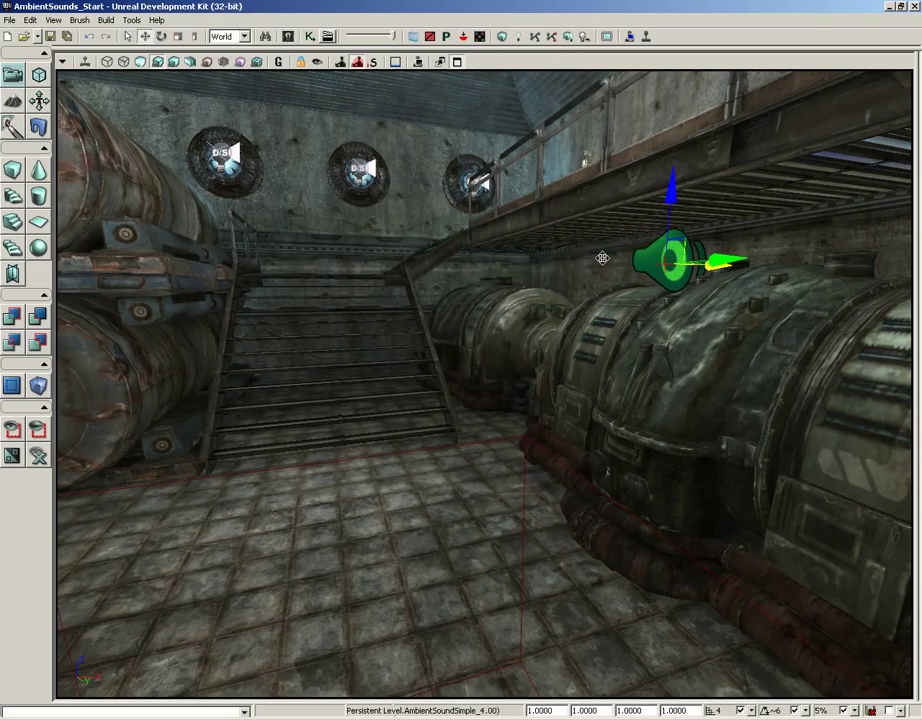
# - Compare the icon of the existing AmbientSound actor across the room with that of the new AmbientSoundSimple actor
pyautogui.moveTo(488, 375); pyautogui.dragTo(508, 326)
pyautogui.click(452, 333)
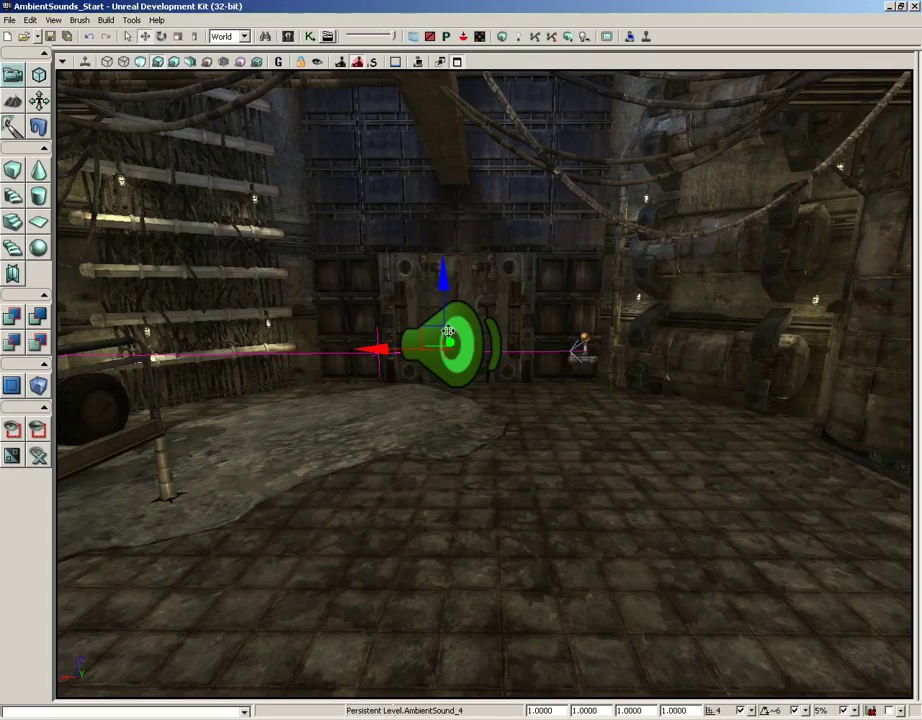
pyautogui.moveTo(539, 442); pyautogui.dragTo(56, 442)
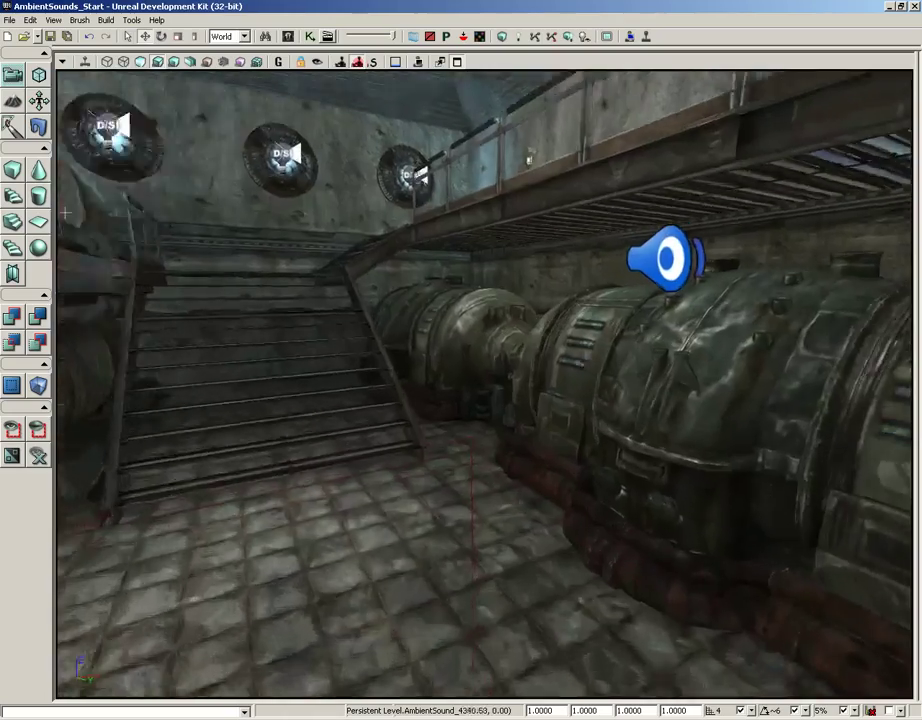
pyautogui.moveTo(430, 356); pyautogui.dragTo(470, 345, button='right')
# - Open the AmbientSoundSimple actor's properties and expand its Ambient Properties and AmbientSound category for review
pyautogui.click(430, 356)
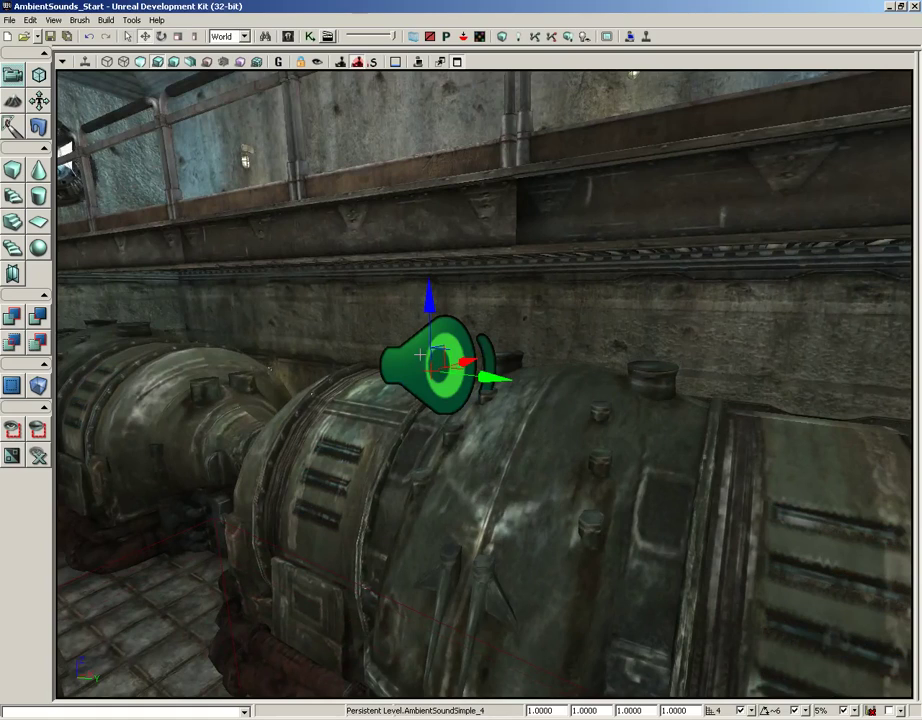
pyautogui.doubleClick(421, 355)
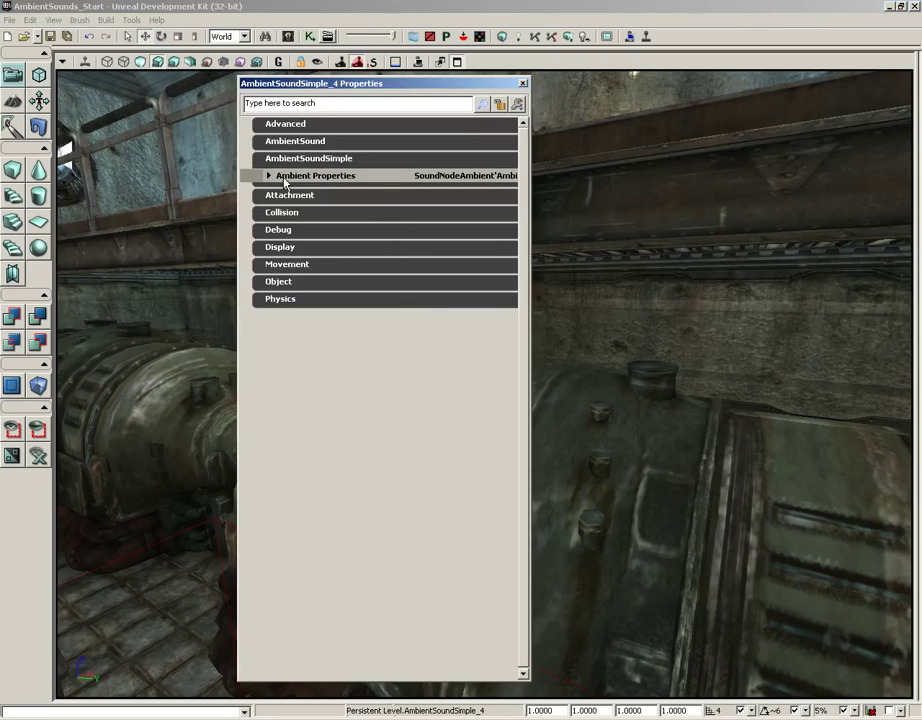
pyautogui.click(280, 177)
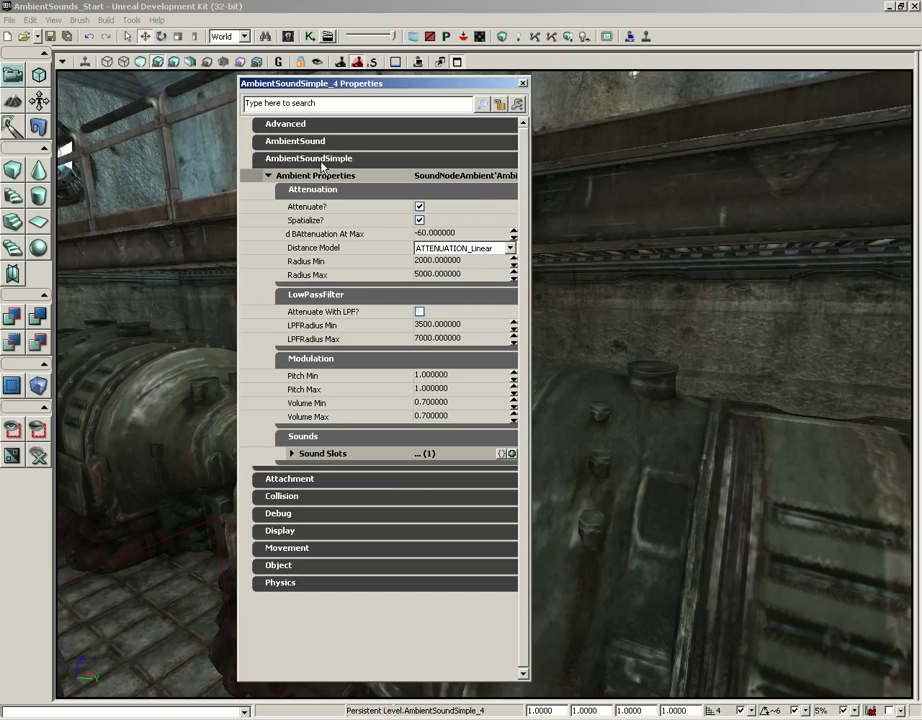
pyautogui.click(290, 141)
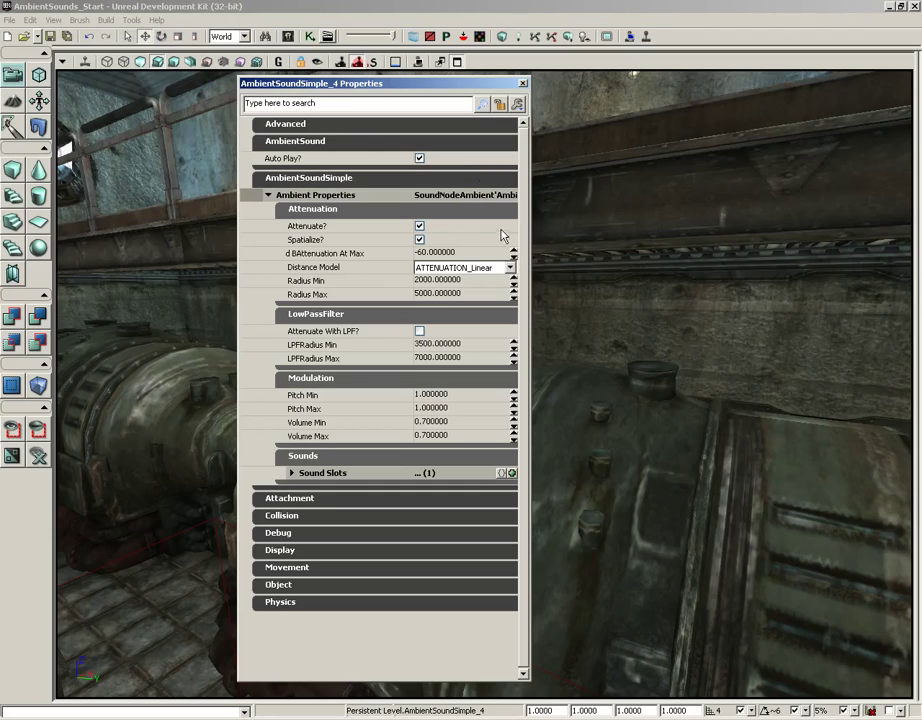
pyautogui.moveTo(453, 78); pyautogui.dragTo(300, 67)
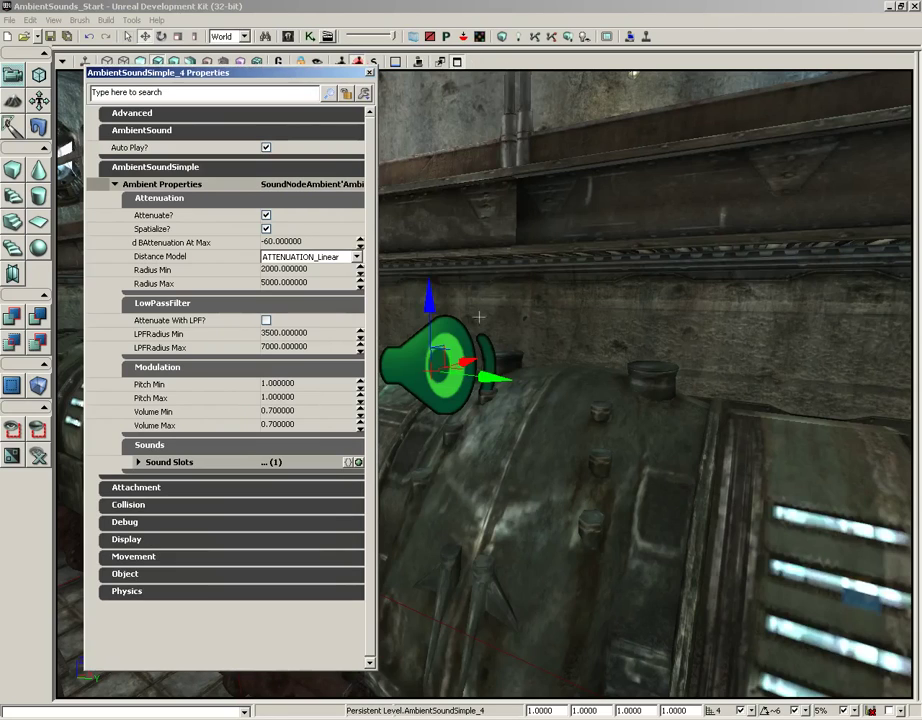
# - Lower the AmbientSoundSimple actor to the pipes at the machine's base, keeping its properties window clear of the actor
pyautogui.moveTo(497, 350); pyautogui.dragTo(422, 458)
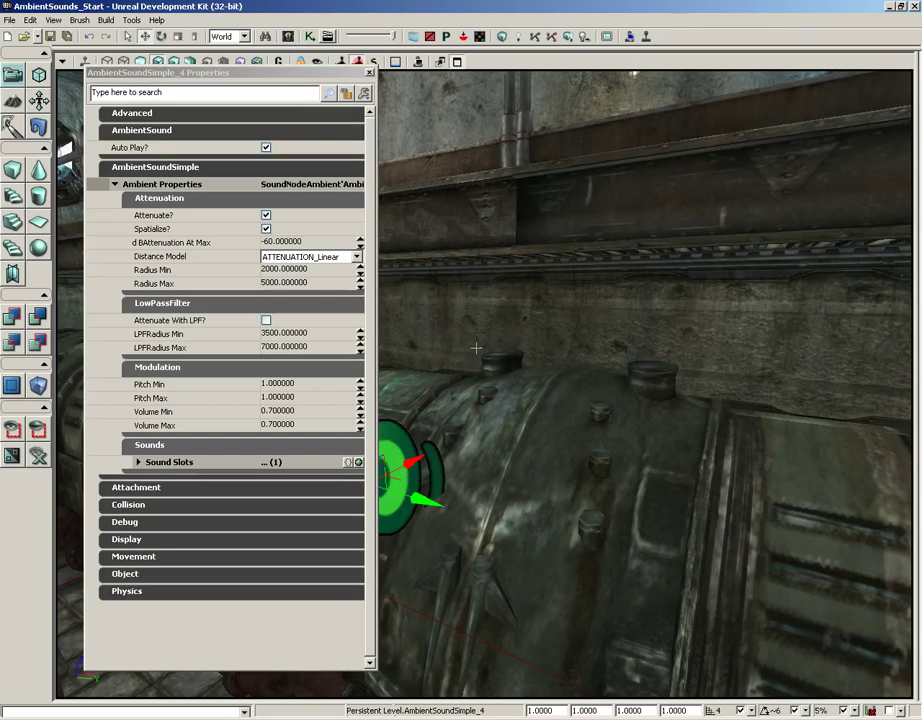
pyautogui.moveTo(196, 74); pyautogui.dragTo(670, 72)
pyautogui.moveTo(372, 434); pyautogui.dragTo(365, 478)
pyautogui.moveTo(424, 626); pyautogui.dragTo(410, 647)
pyautogui.moveTo(431, 582); pyautogui.dragTo(414, 543)
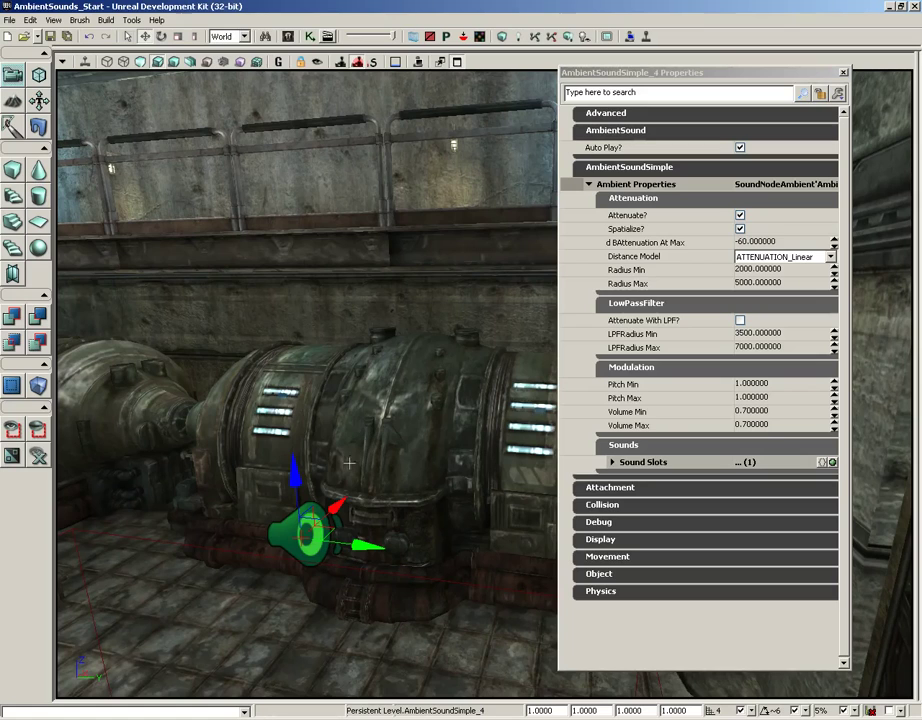
pyautogui.moveTo(340, 505)
pyautogui.mouseDown()
pyautogui.moveTo(385, 455)
pyautogui.moveTo(323, 496)
pyautogui.mouseUp()
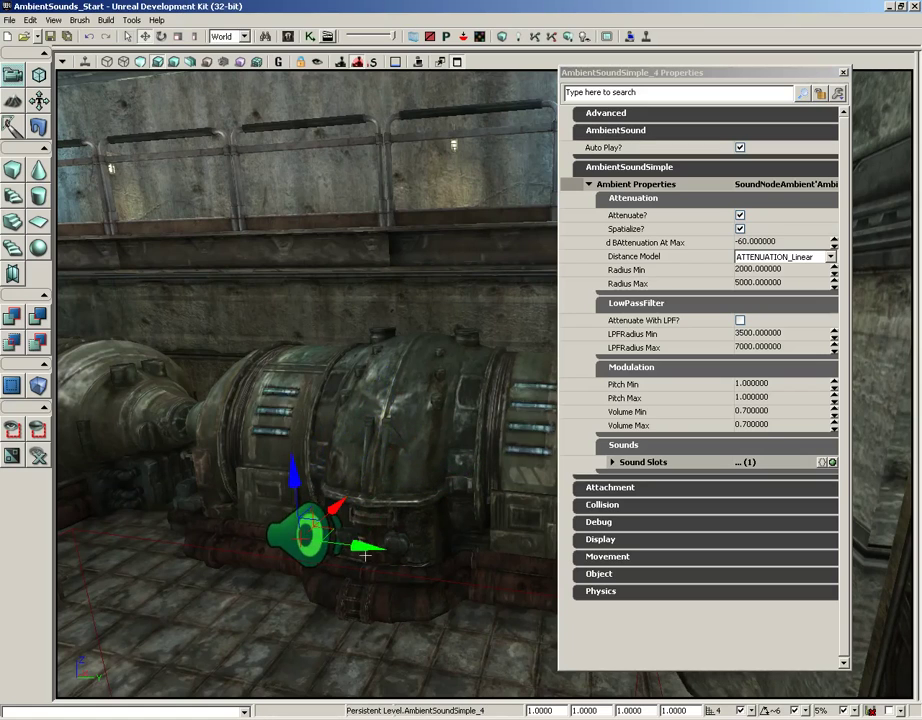
# - Turn on real-time updating for the perspective viewport
pyautogui.moveTo(364, 555); pyautogui.dragTo(381, 477)
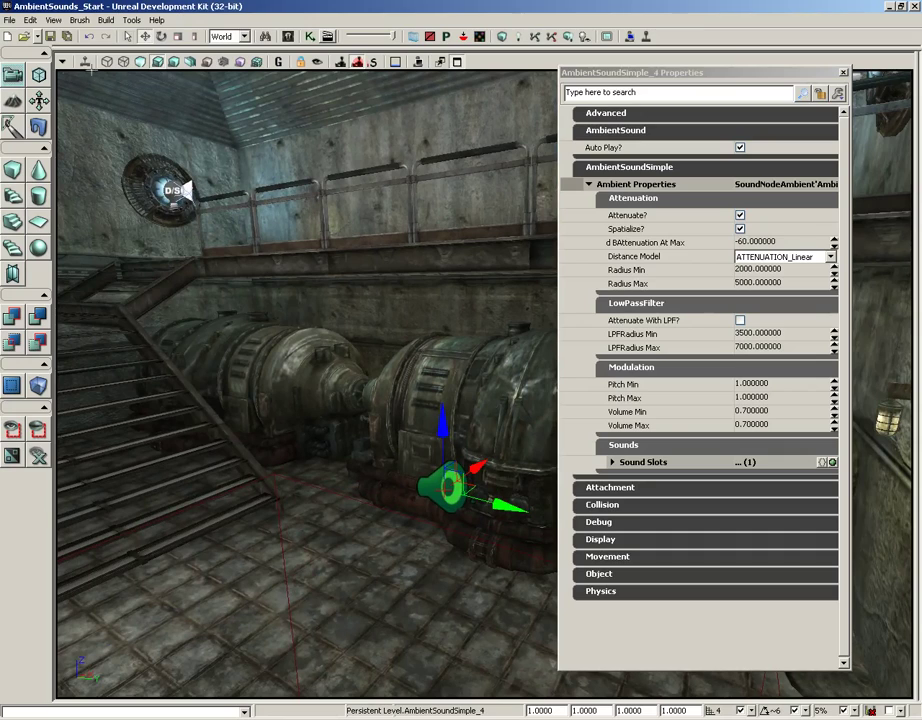
pyautogui.click(87, 63)
# - Duplicate the AmbientSoundSimple actor and place the copy near the farther machine behind the stairs
pyautogui.moveTo(342, 283); pyautogui.dragTo(357, 235)
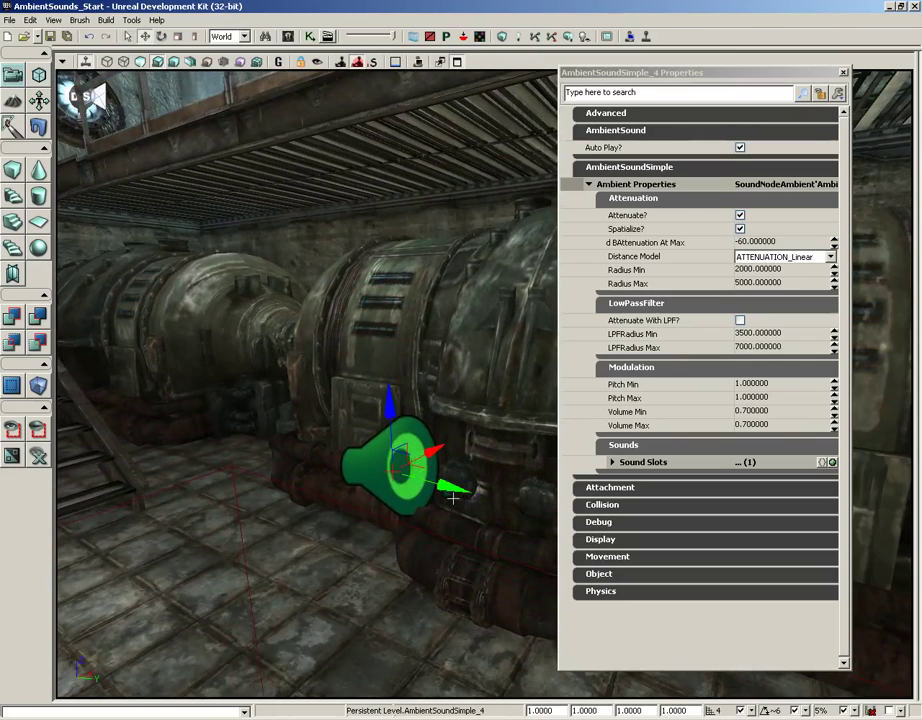
pyautogui.keyDown('alt'); pyautogui.moveTo(453, 490); pyautogui.dragTo(275, 380); pyautogui.keyUp('alt')
pyautogui.moveTo(336, 285); pyautogui.dragTo(290, 365)
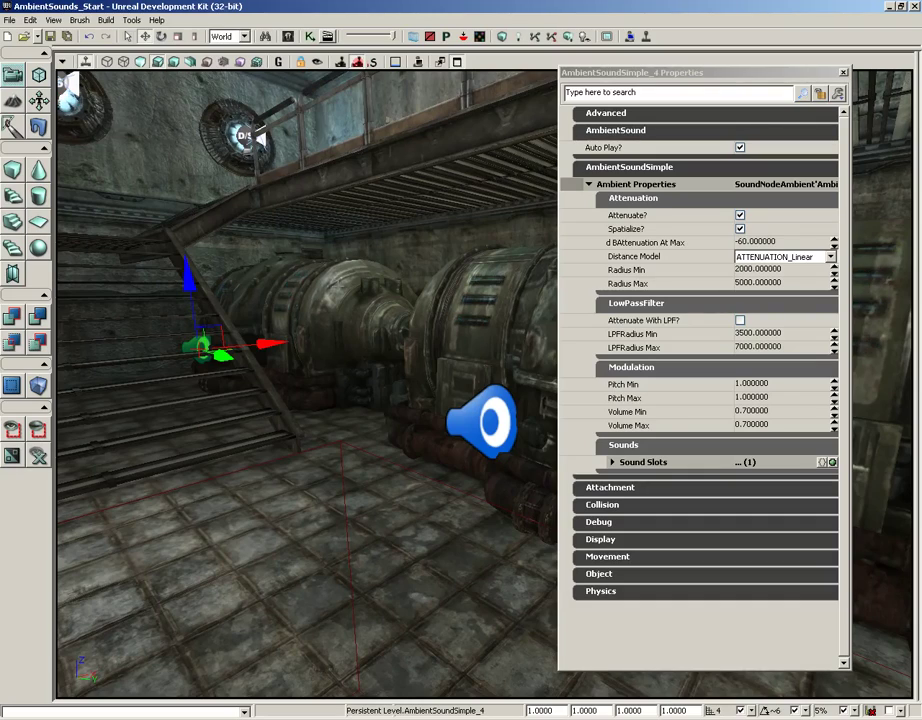